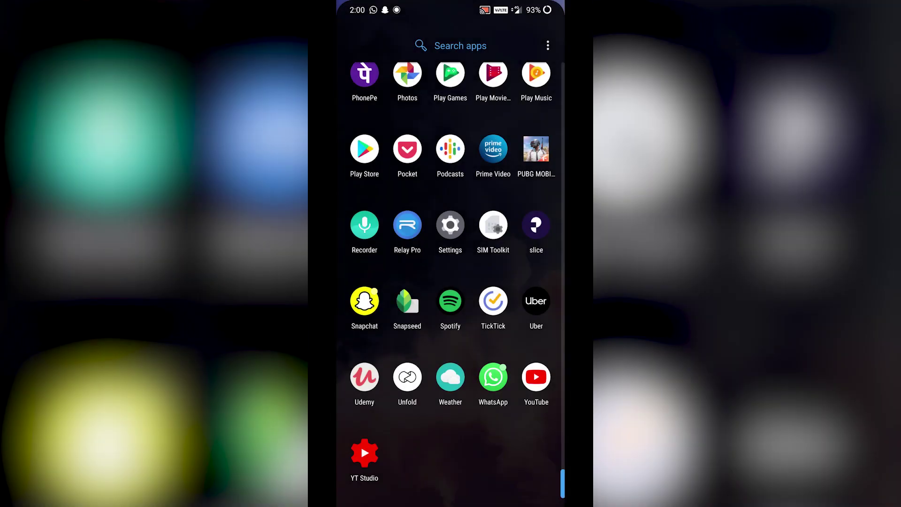
# Apply the Illuminating light preset theme in Customization, replacing Nuanced dark
pyautogui.click(450, 224)
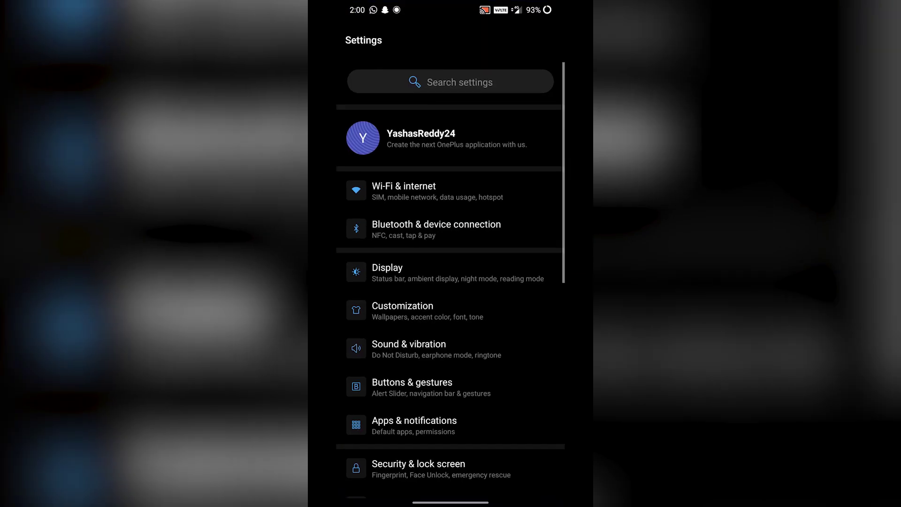
pyautogui.moveTo(483, 388); pyautogui.dragTo(489, 288)
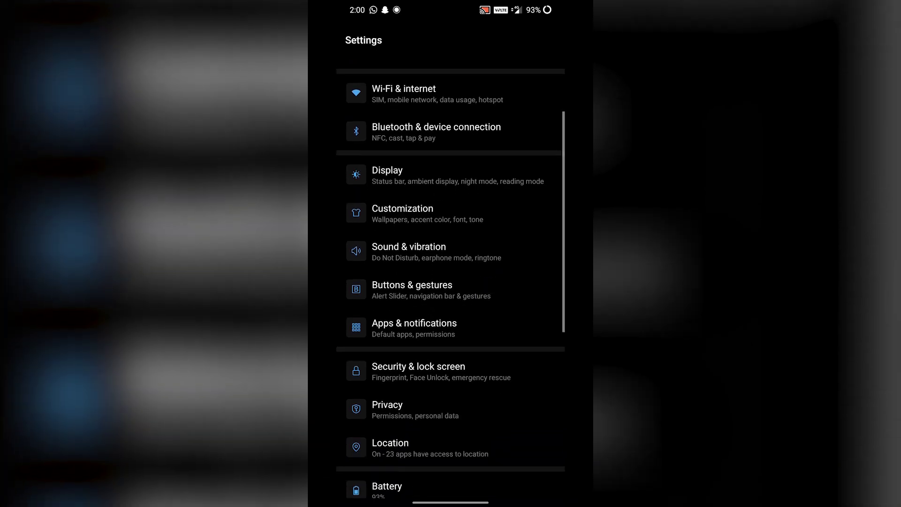
pyautogui.click(403, 213)
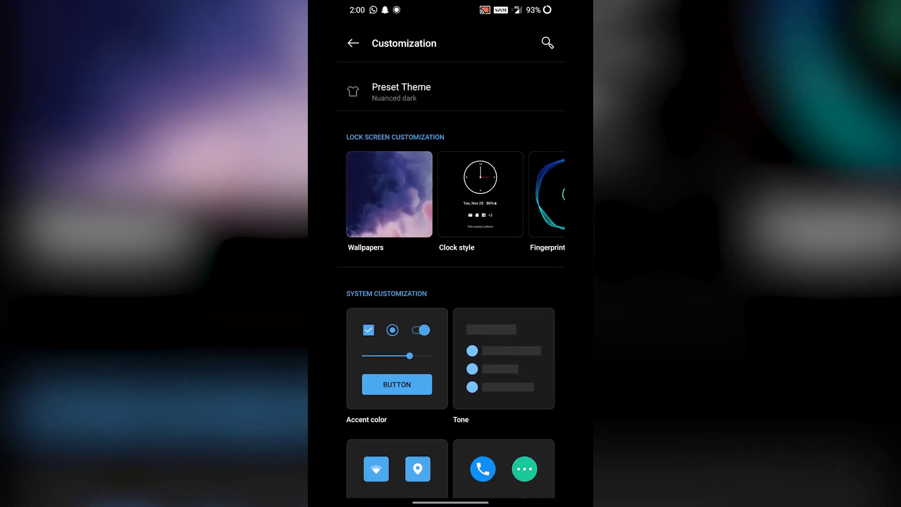
pyautogui.click(401, 91)
pyautogui.click(389, 284)
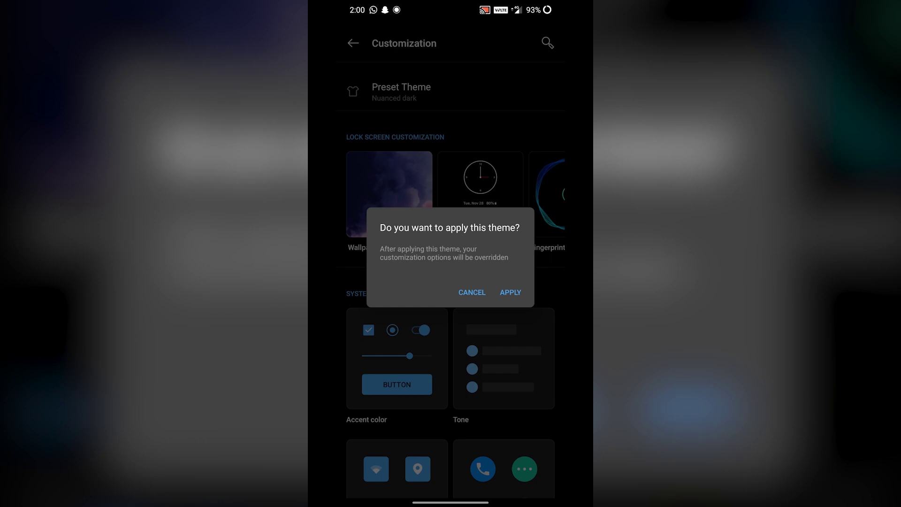
pyautogui.click(509, 291)
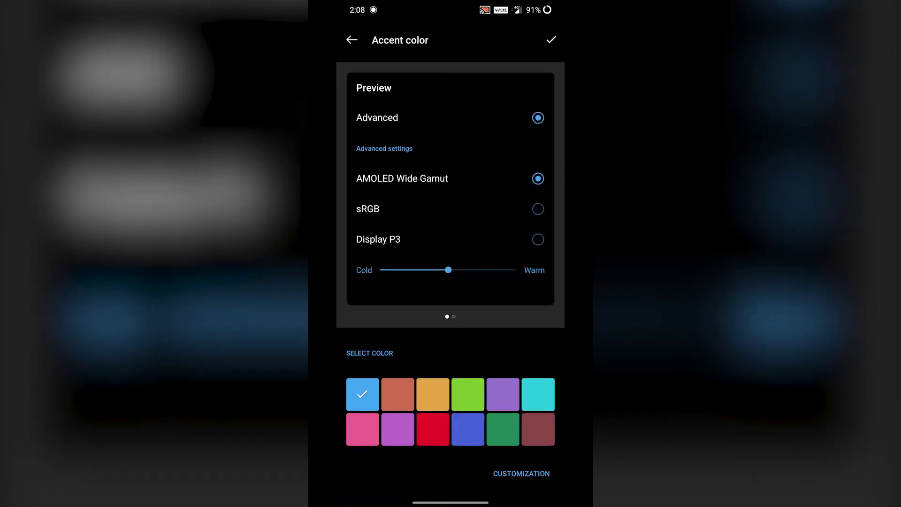
# Pick red as the accent colour and fine-tune its hue
pyautogui.click(433, 429)
pyautogui.click(521, 474)
pyautogui.moveTo(548, 387)
pyautogui.mouseDown()
pyautogui.moveTo(463, 389)
pyautogui.moveTo(547, 388)
pyautogui.mouseUp()
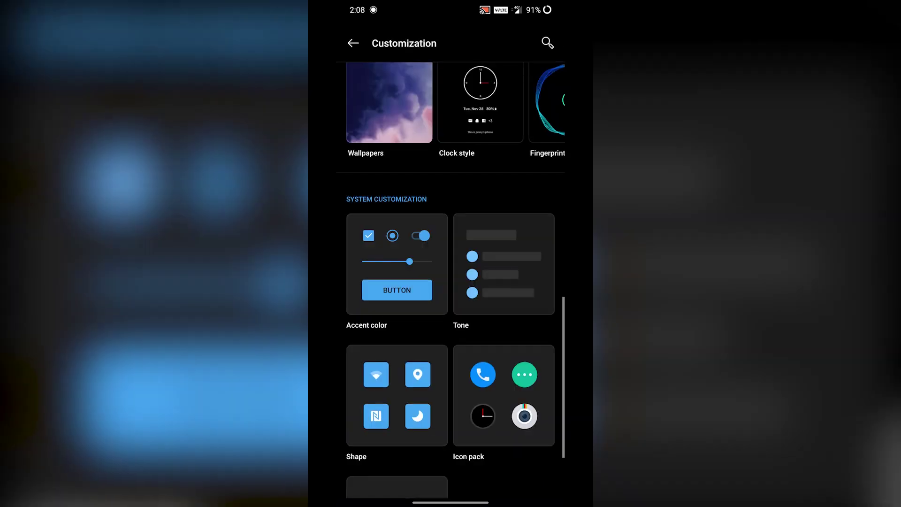
# Set the icon shape to Round after previewing Teardrop and Round rectangle
pyautogui.click(396, 394)
pyautogui.click(473, 425)
pyautogui.click(549, 425)
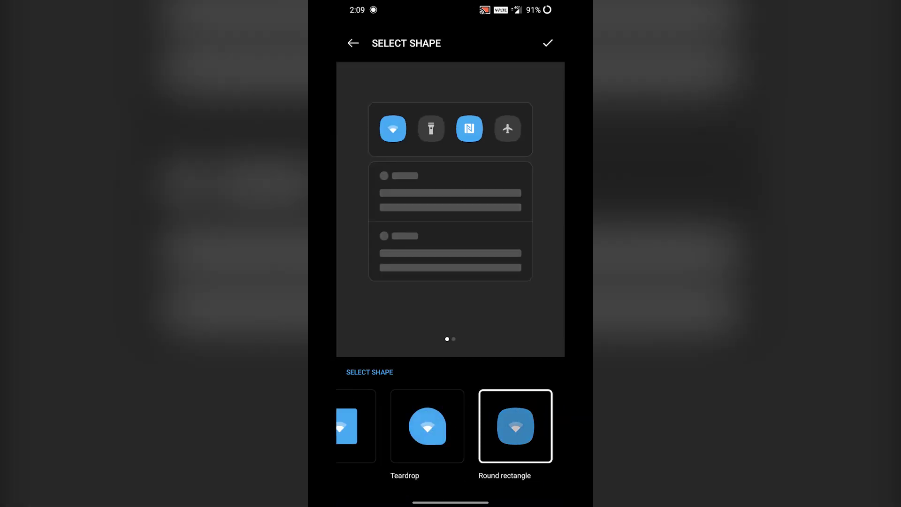
pyautogui.click(384, 425)
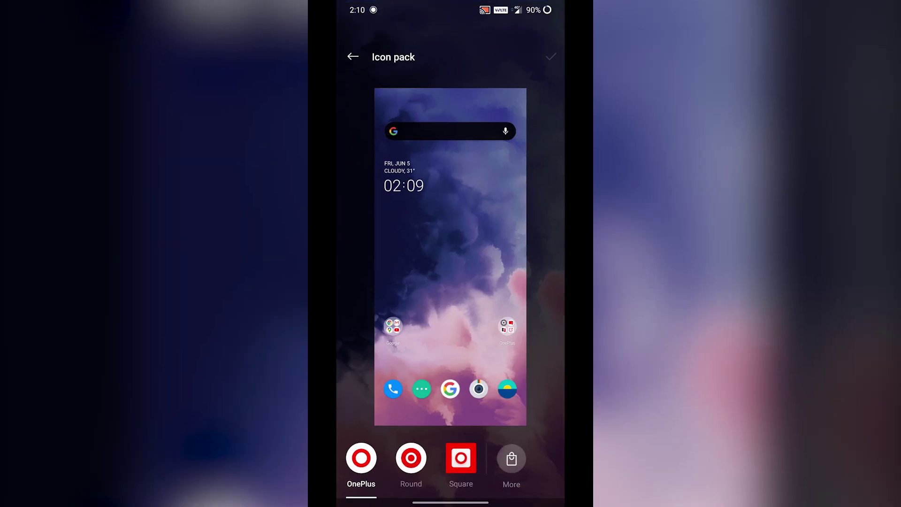
# Apply the Square icon pack and set the system font to Roboto
pyautogui.click(461, 459)
pyautogui.click(552, 57)
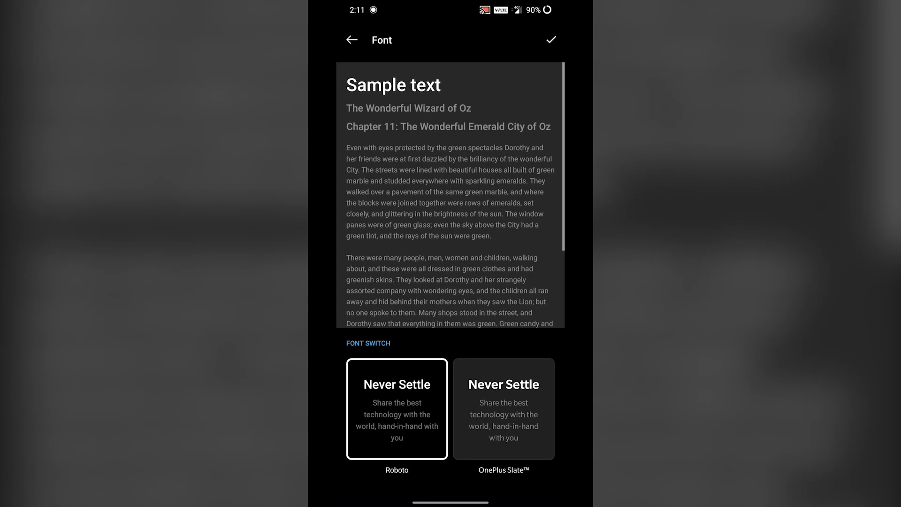
pyautogui.click(514, 399)
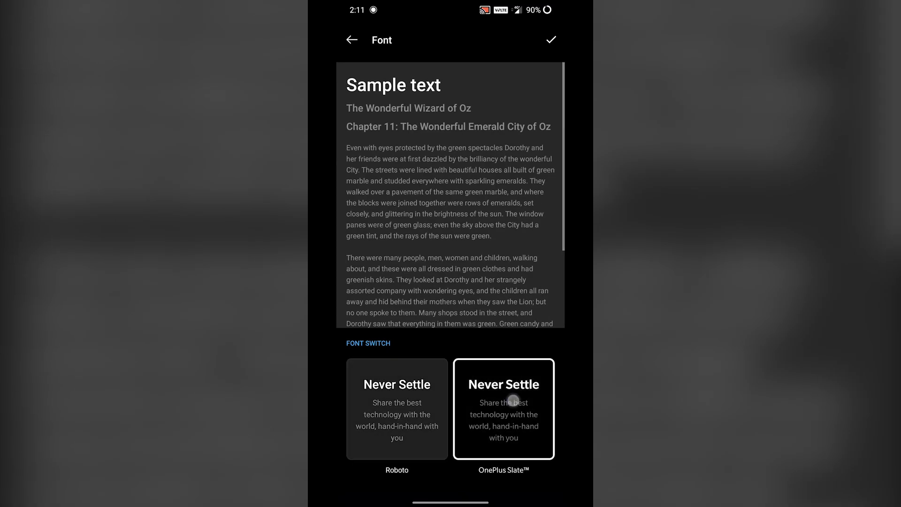
pyautogui.click(397, 374)
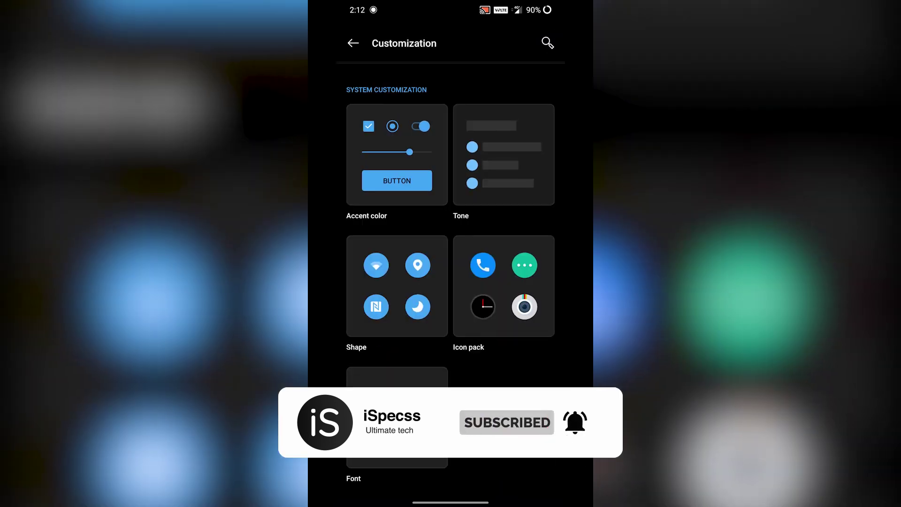
pyautogui.scroll(1, 513, 156)
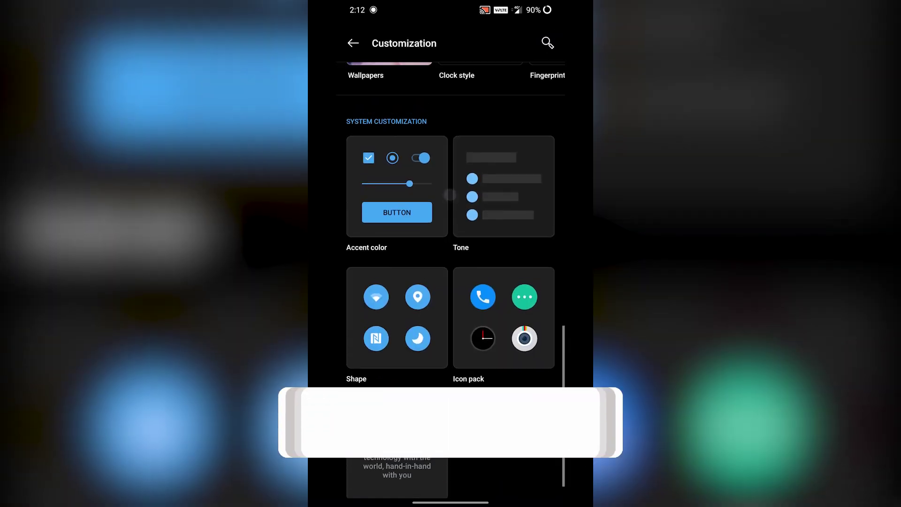
pyautogui.scroll(3, 513, 156)
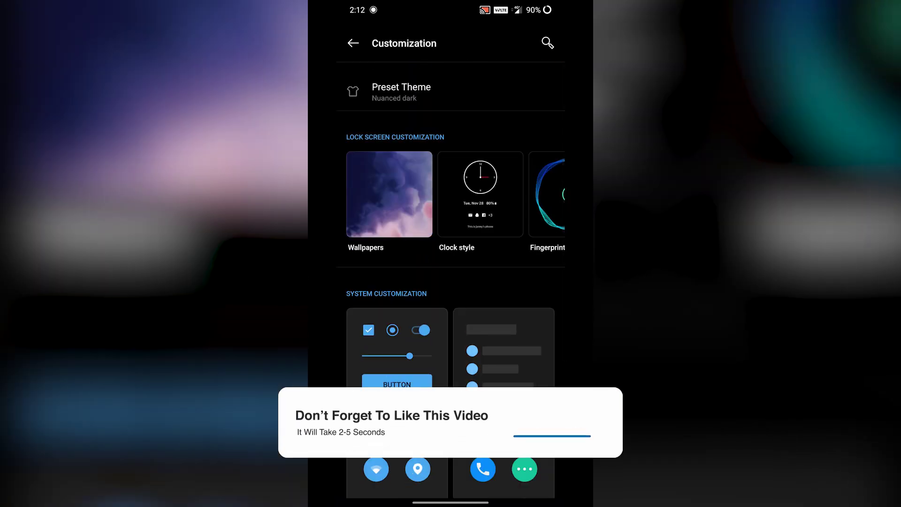